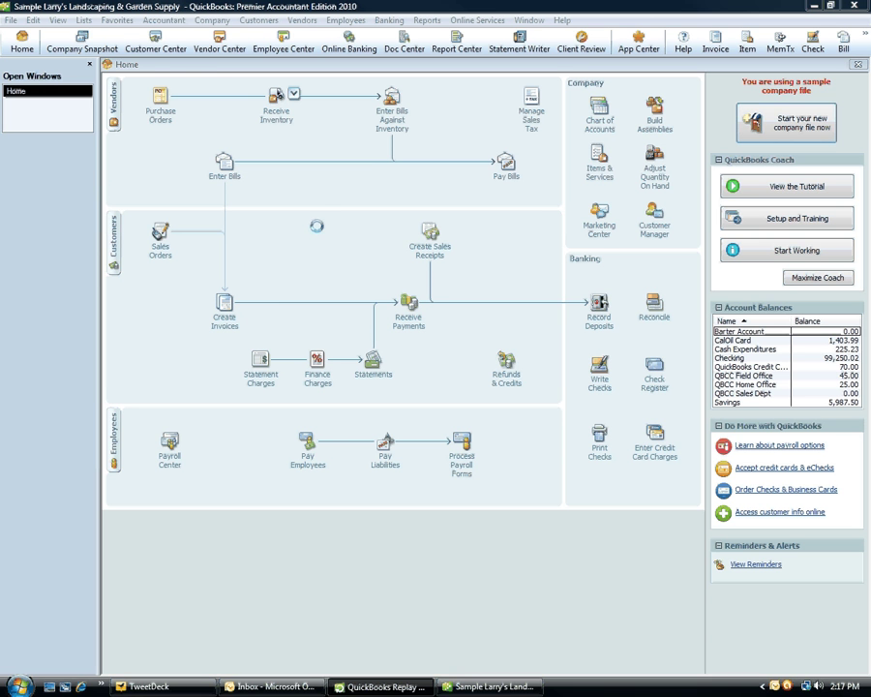
- From the Item List, start a new item and dismiss the New Feature notice to reach the New Item form
left_click(84, 21)
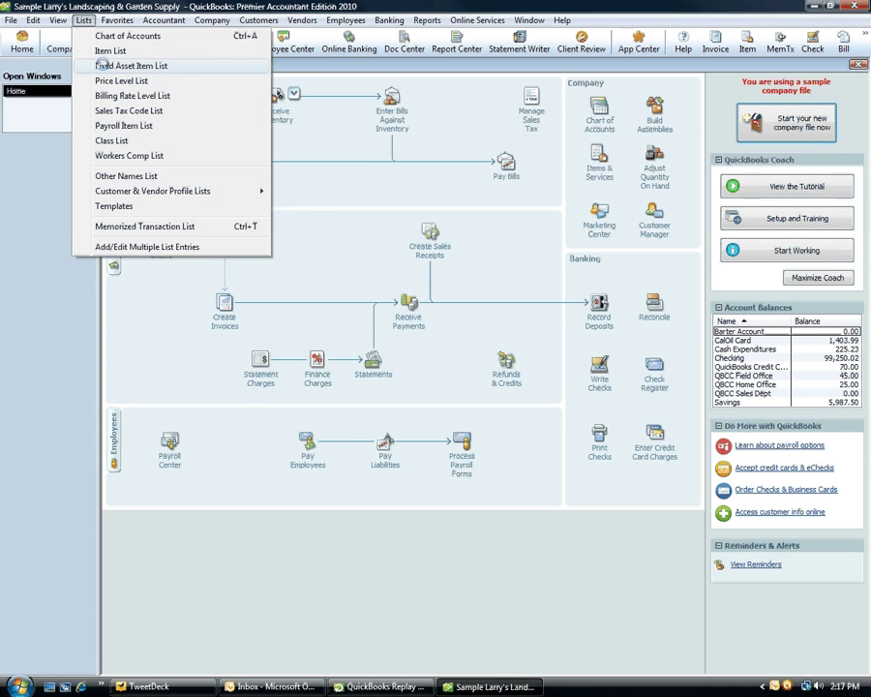
left_click(110, 50)
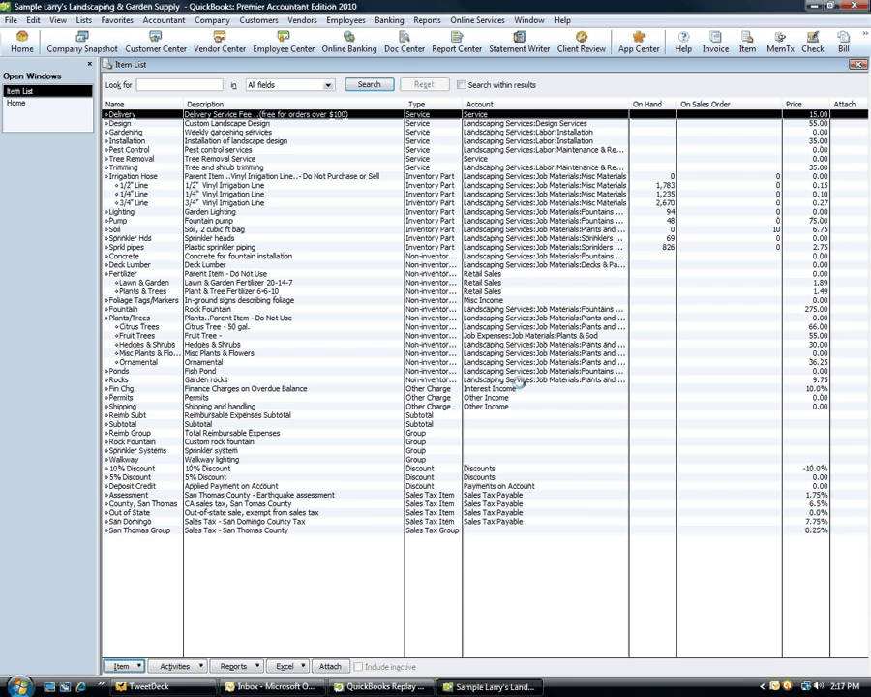
left_click(122, 666)
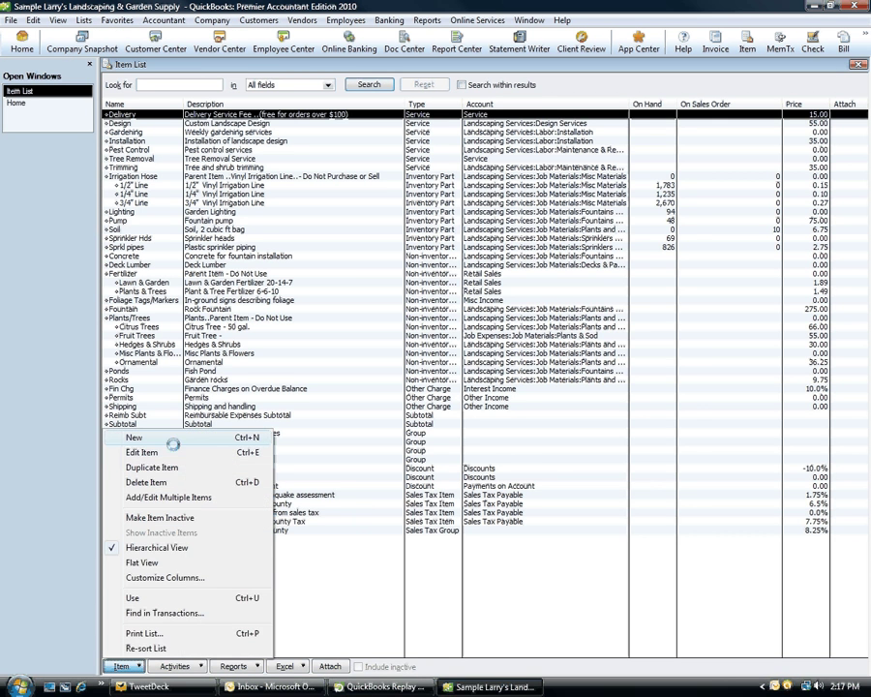
left_click(169, 496)
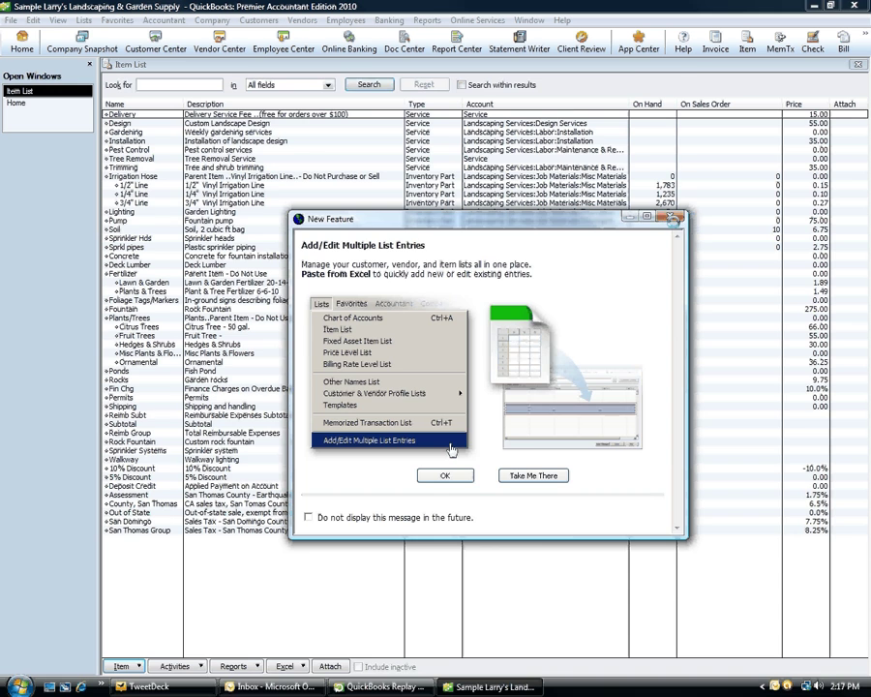
left_click(673, 219)
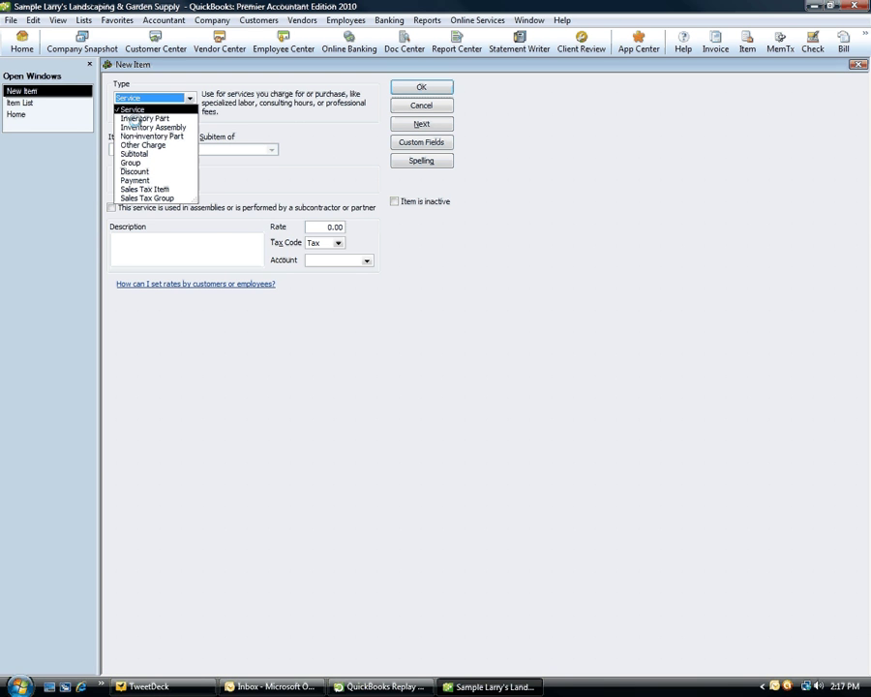
- Define Other Charge item 'NSF Check', described 'Bounced Check', tax code Non, account Checking
left_click(131, 144)
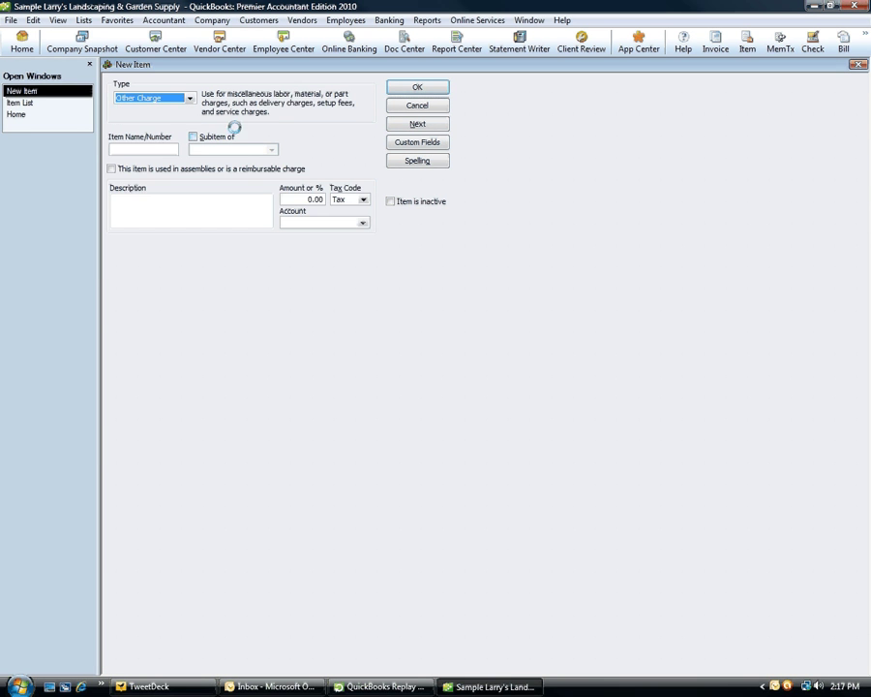
left_click(160, 146)
type("N")
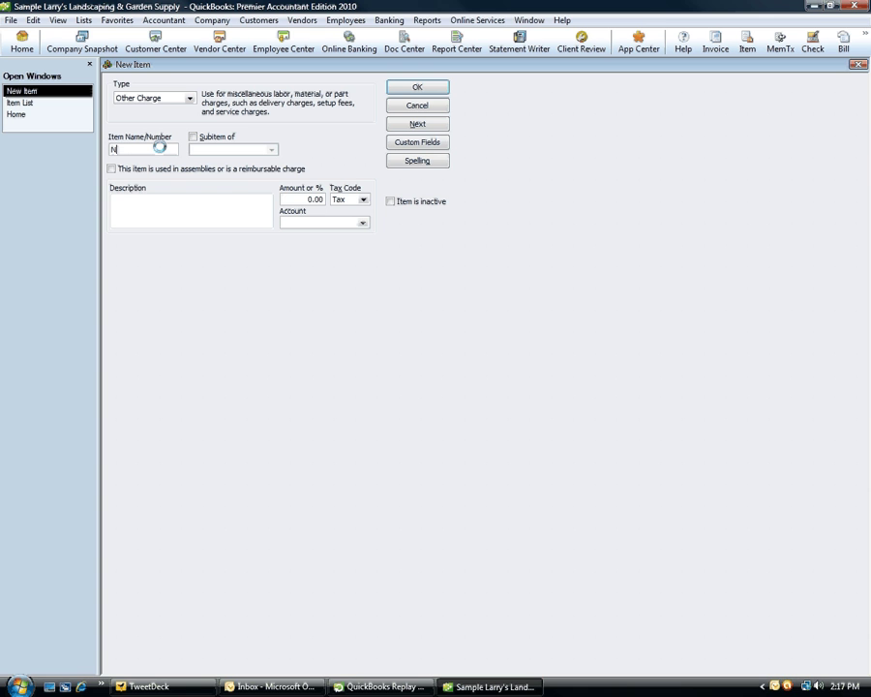
type("SF Check")
key("Tab")
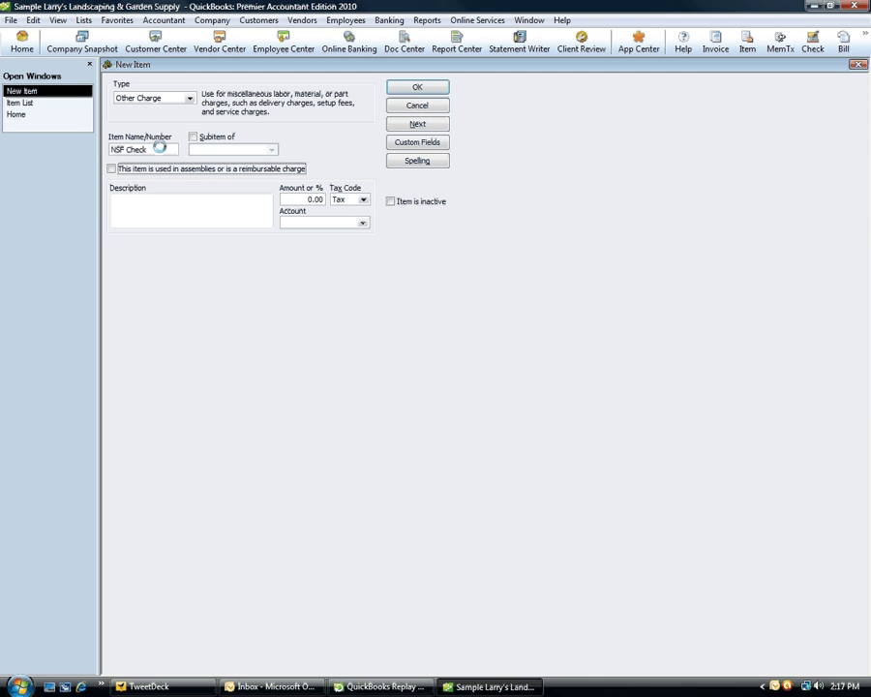
key("Tab")
type("Bounced ")
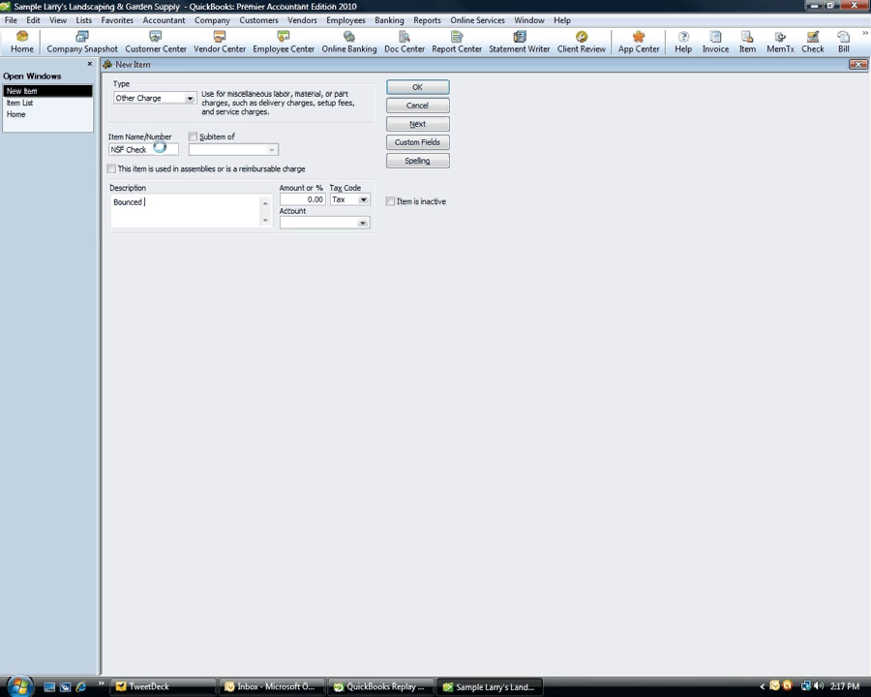
type("Check")
key("Tab")
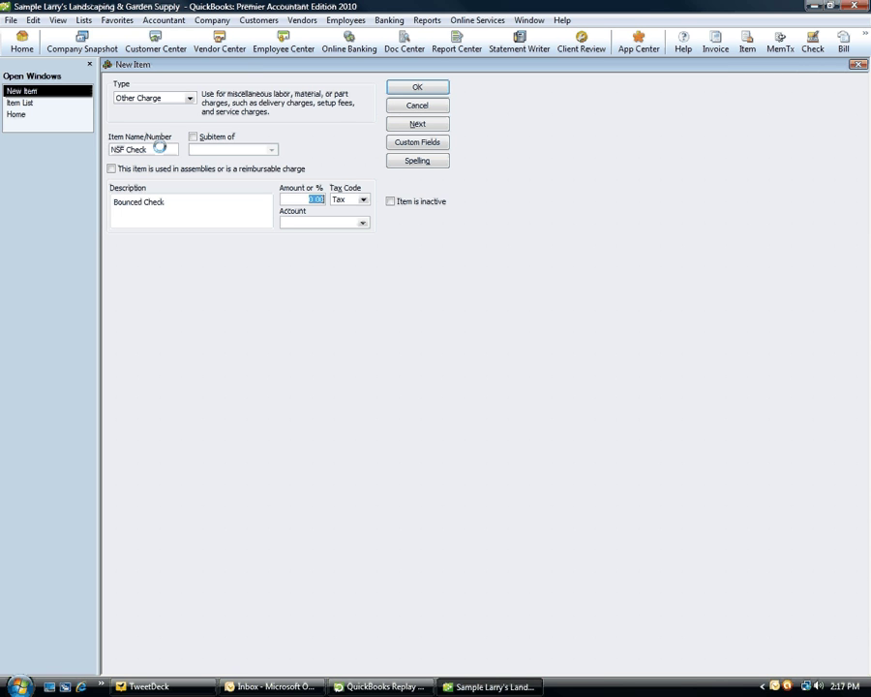
key("Tab")
type("n")
key("Tab")
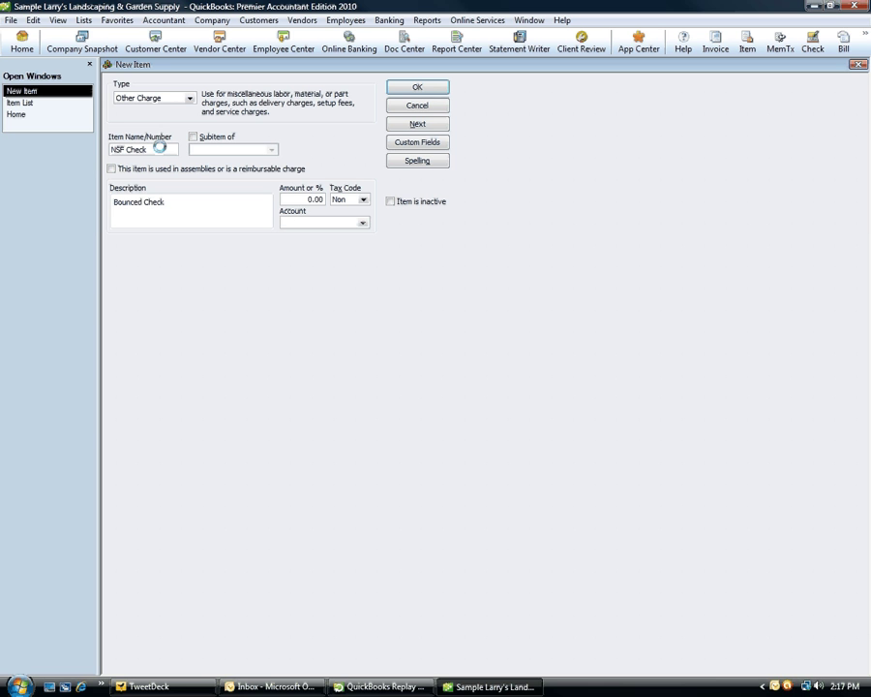
type("Checking")
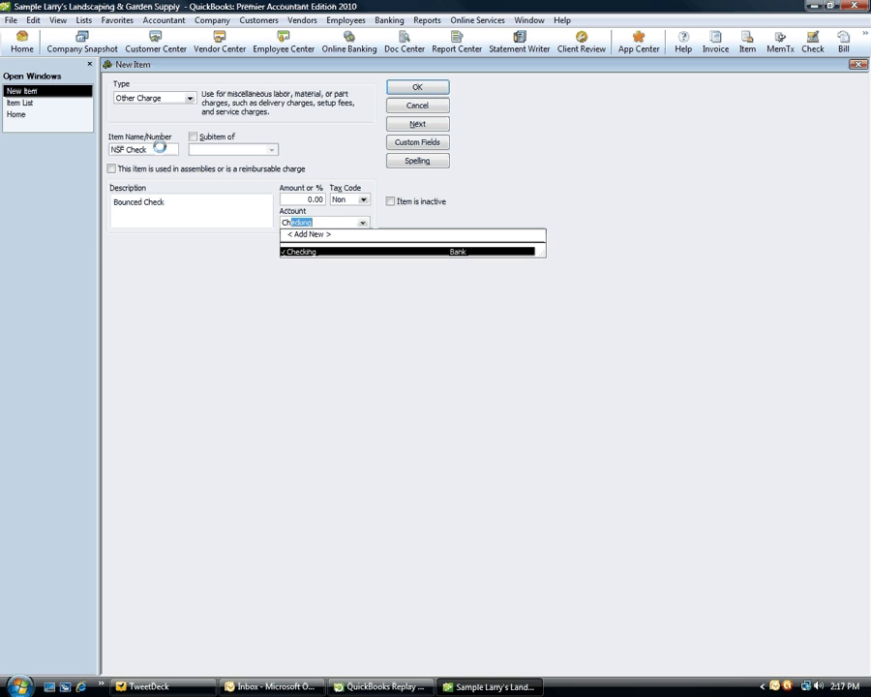
key("Tab")
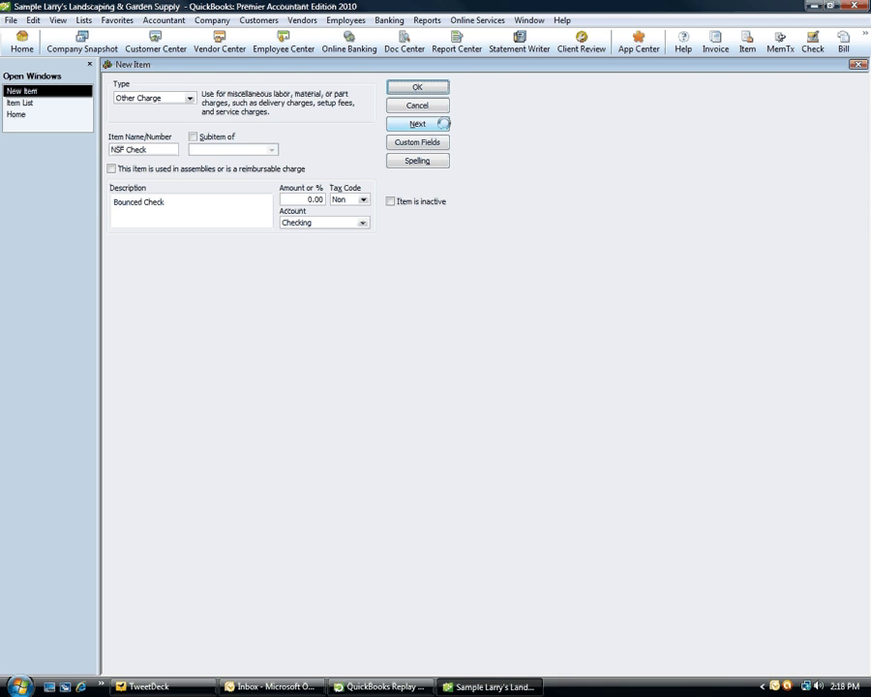
- Save NSF Check, then add item 'NSF Fee' at 50.00, tax code Non, to Misc Income
left_click(135, 149)
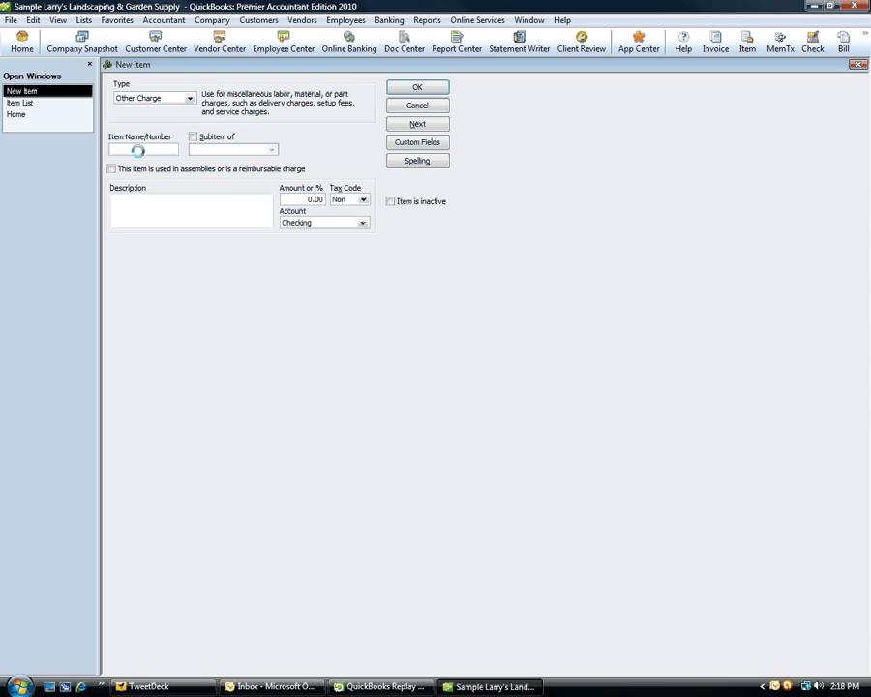
type("NSF Fees")
key("Tab")
key("Tab")
key("Tab")
type("NSF Fee")
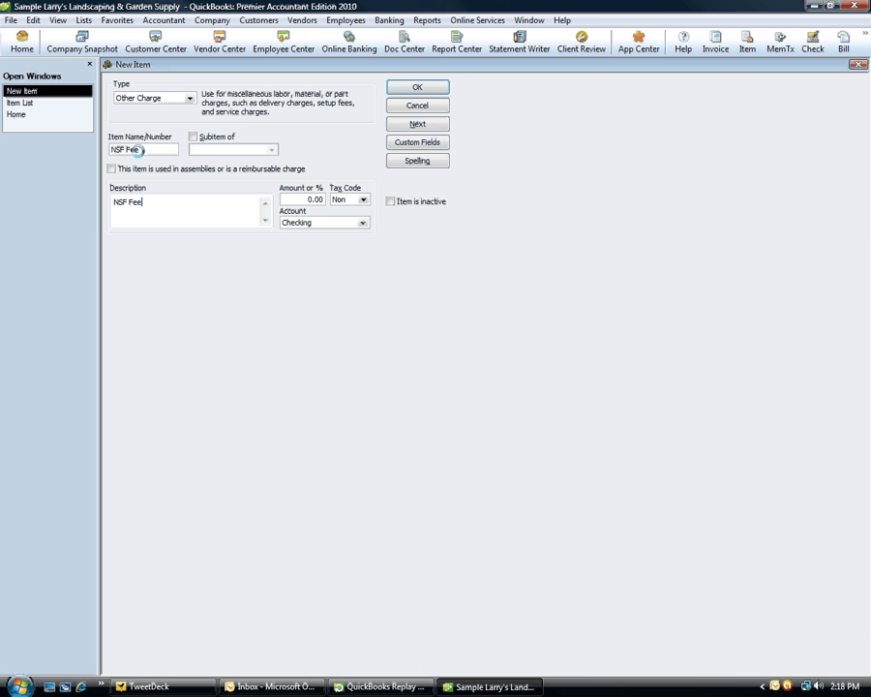
key("Tab")
type("50")
key("Tab")
key("Tab")
type("Mis")
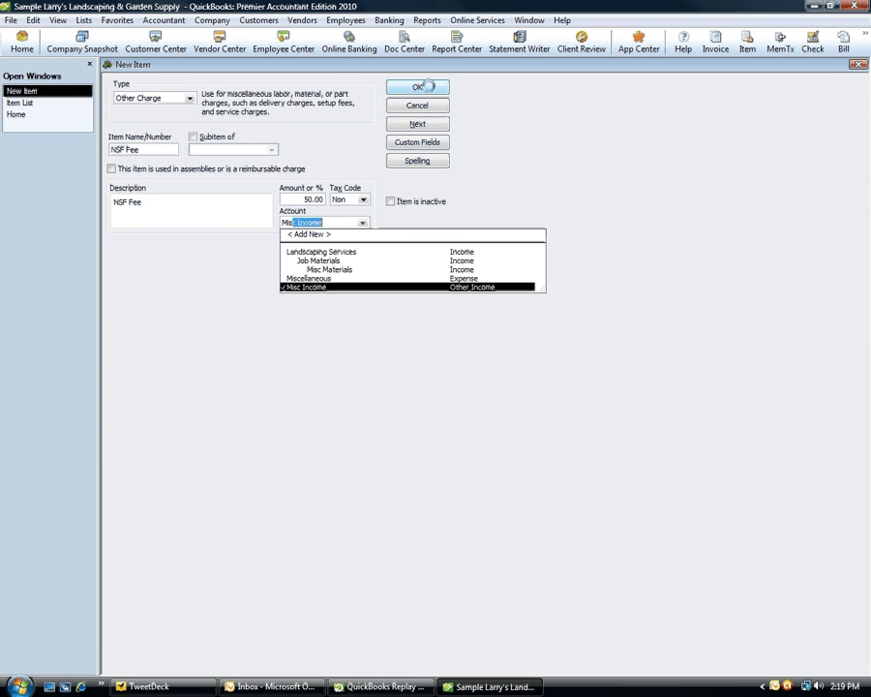
left_click(417, 87)
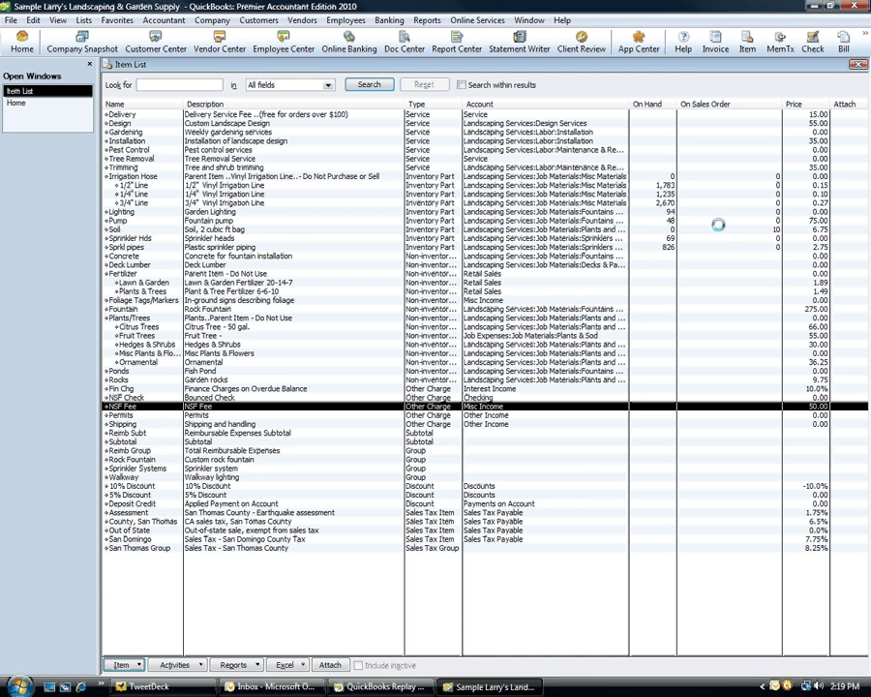
- Create an invoice for the bounced-check customer and change terms from Net 15 to Due on receipt
left_click(713, 45)
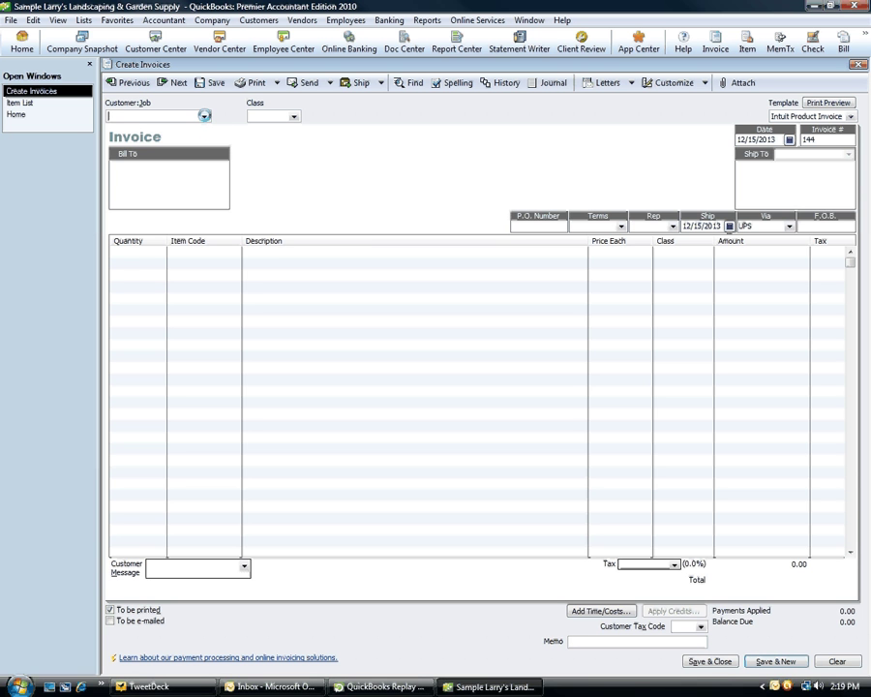
left_click(204, 115)
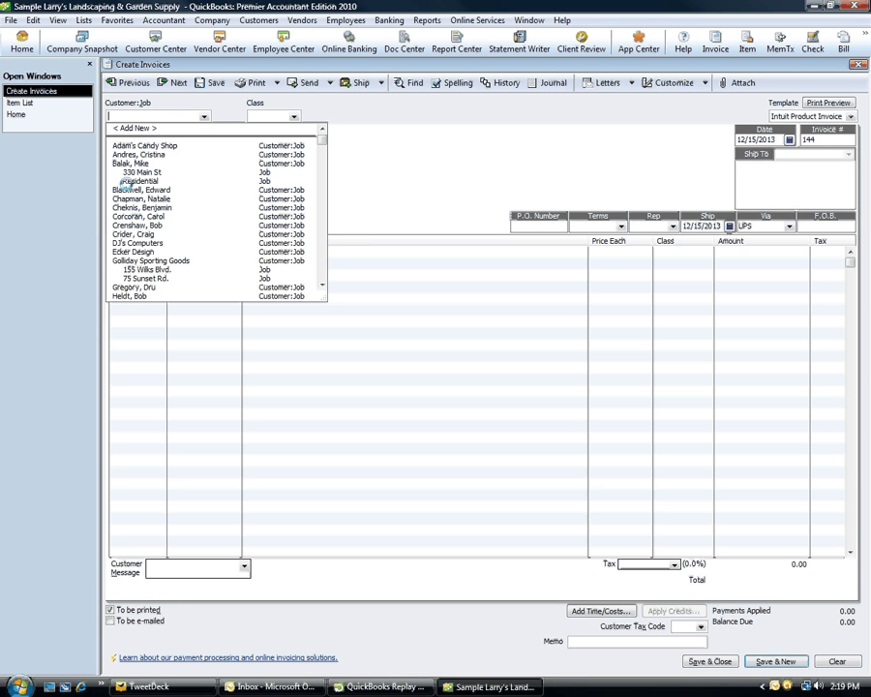
left_click(152, 198)
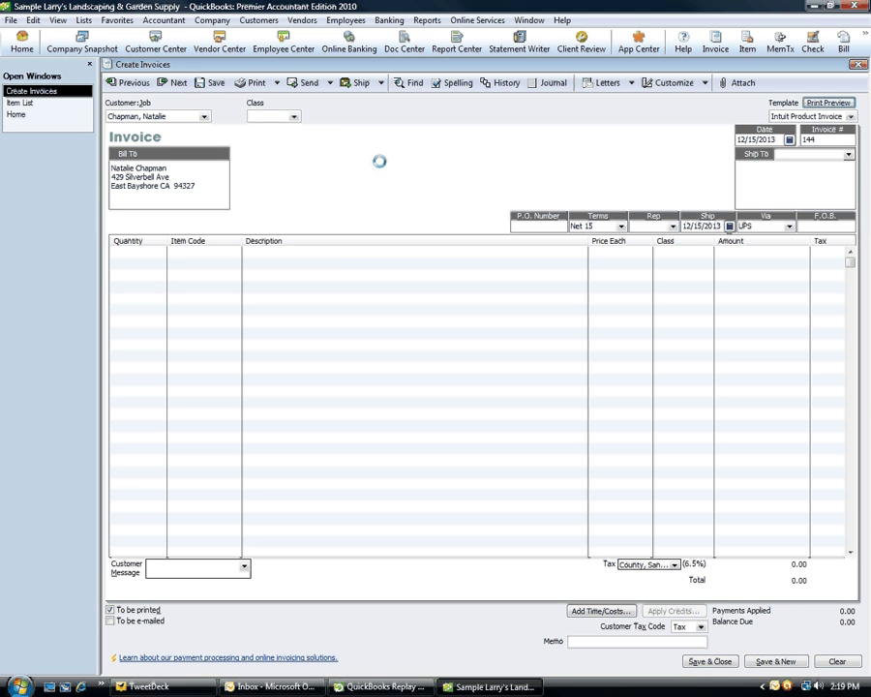
key("Tab")
key("Tab")
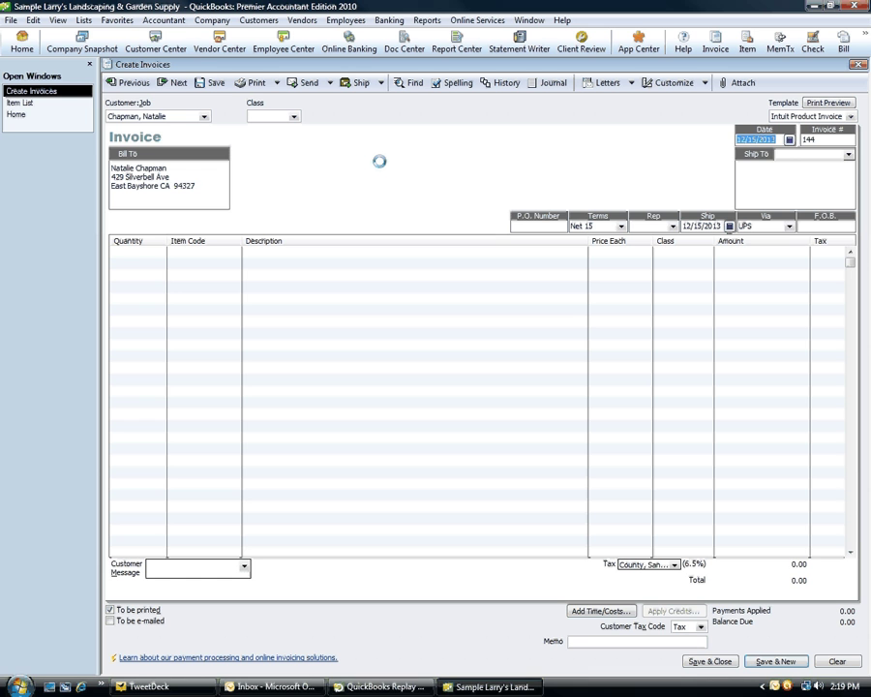
key("Tab")
key("Tab")
key("Tab")
key("Tab")
key("Tab")
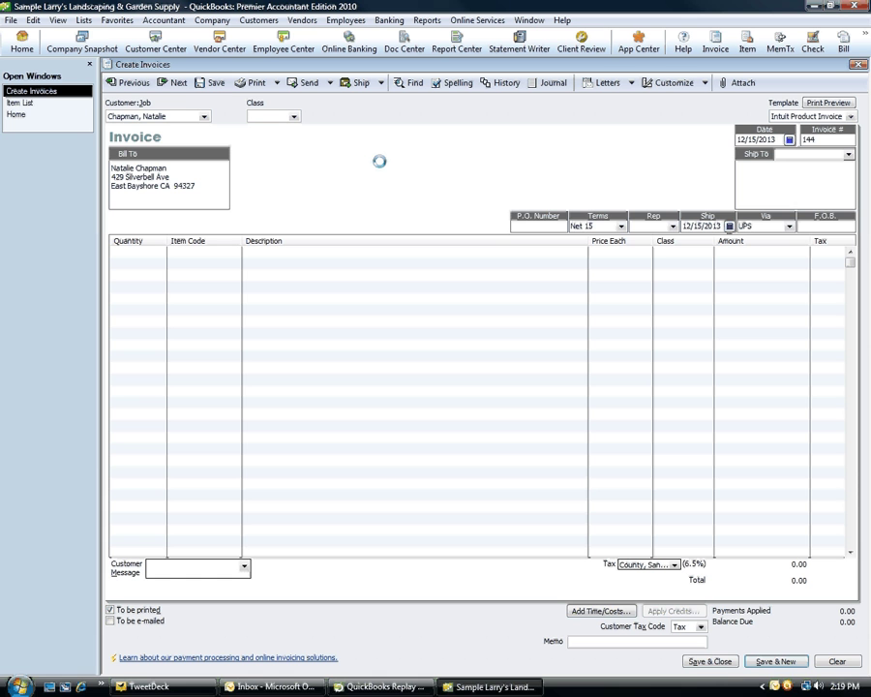
key("Tab")
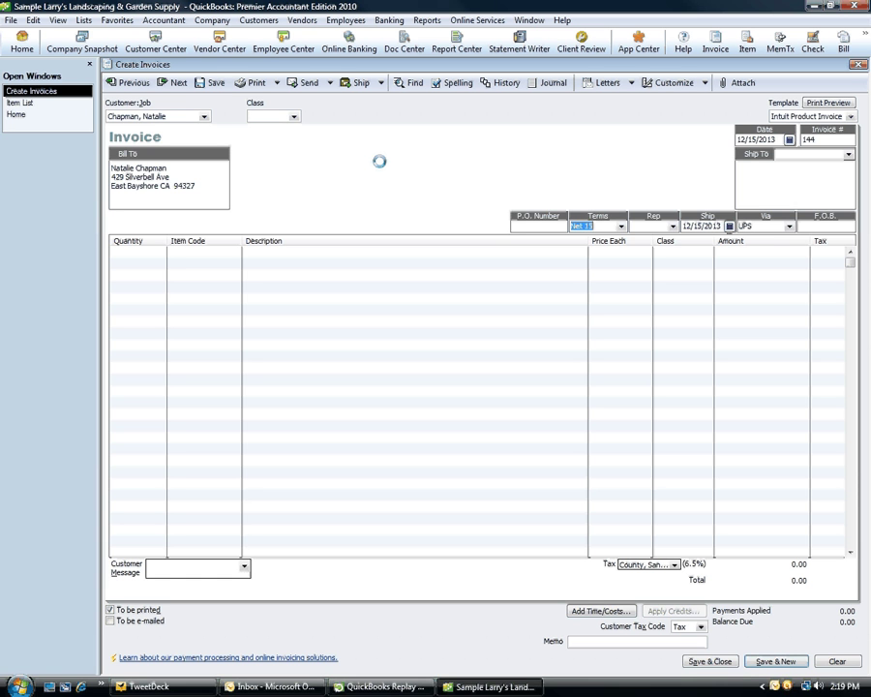
type("d")
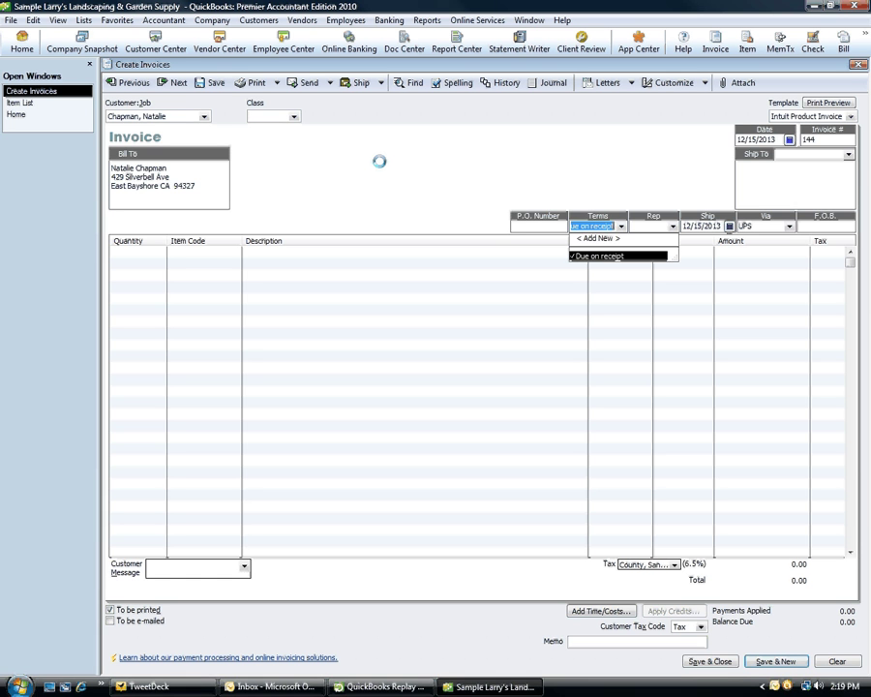
key("Tab")
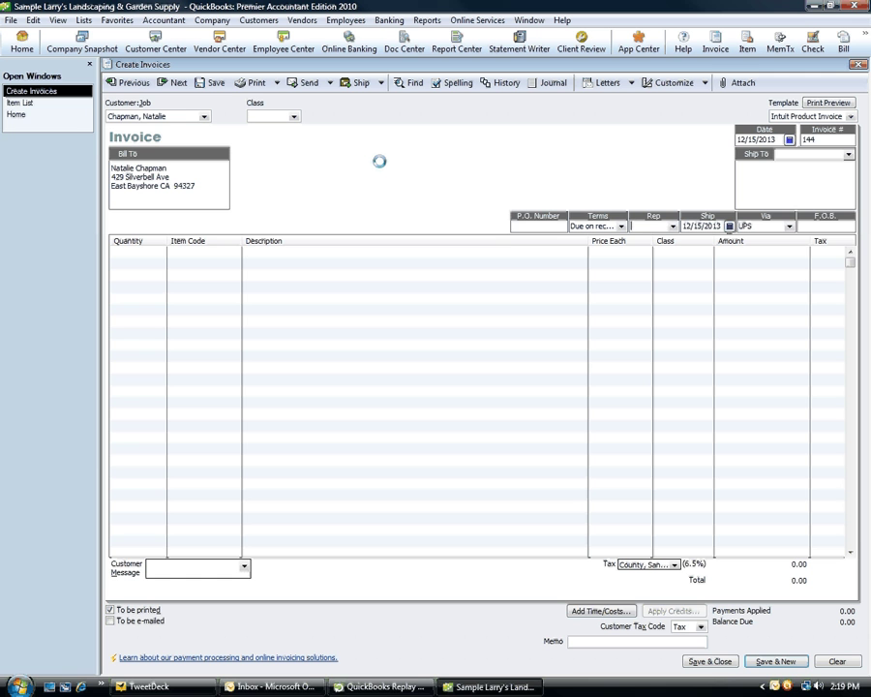
key("Tab")
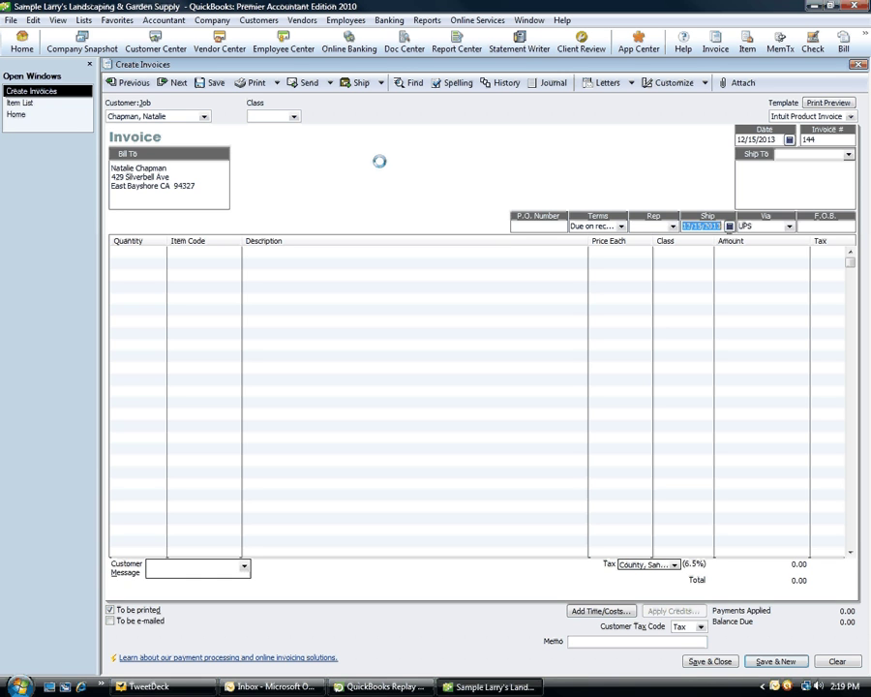
key("Tab")
key("Tab")
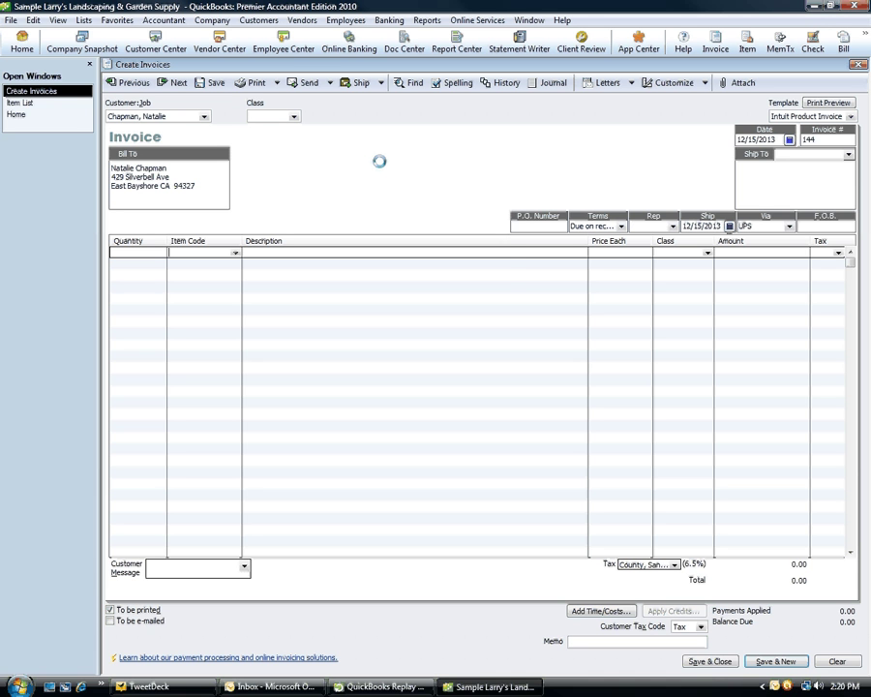
- Add an NSF Check line at 1,000.00 noting check 2345 and invoice 100, plus an NSF Fee line
type("NSF Check")
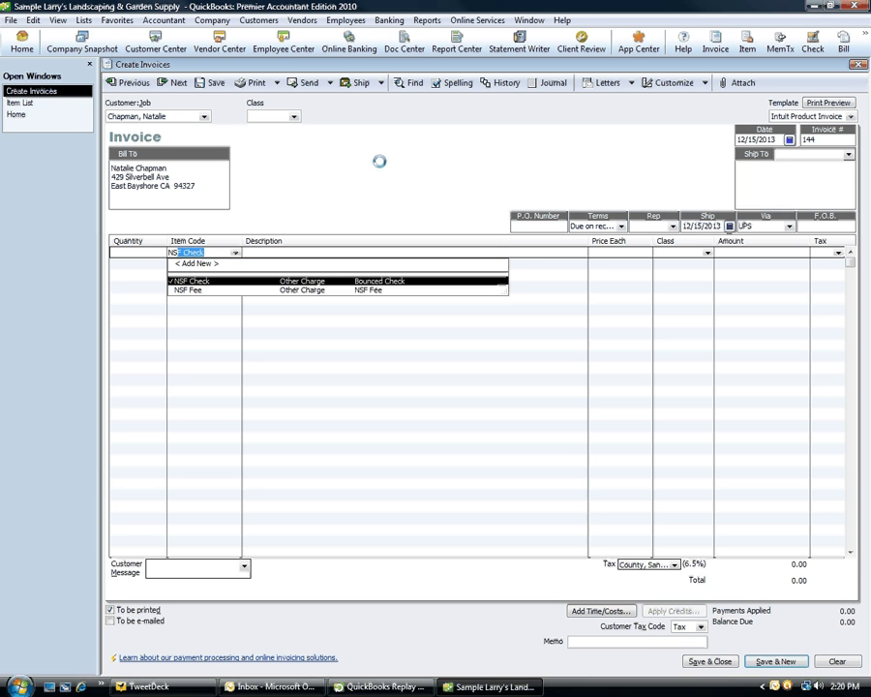
key("Tab")
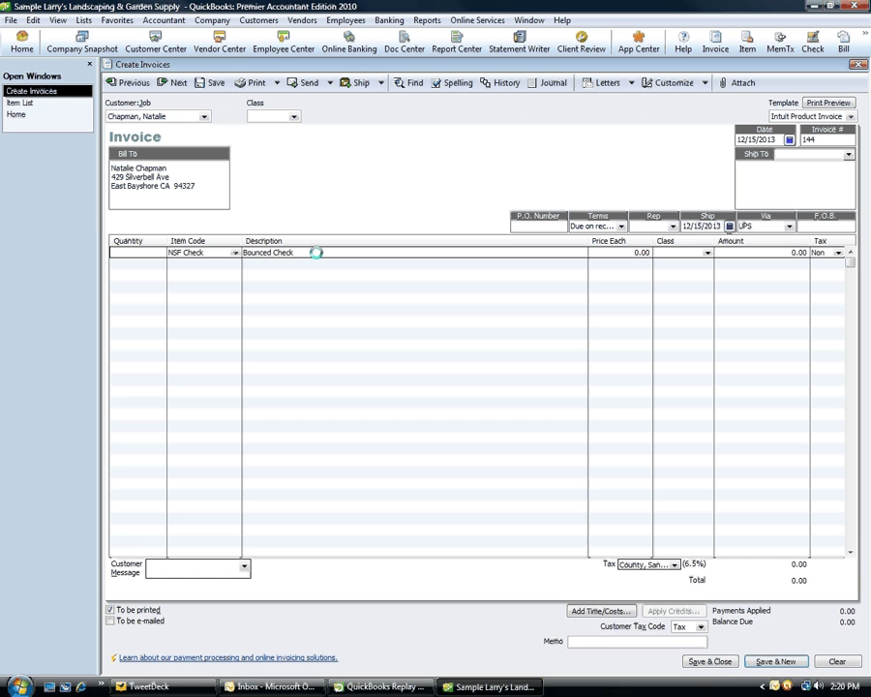
left_click(316, 251)
type("- check number ")
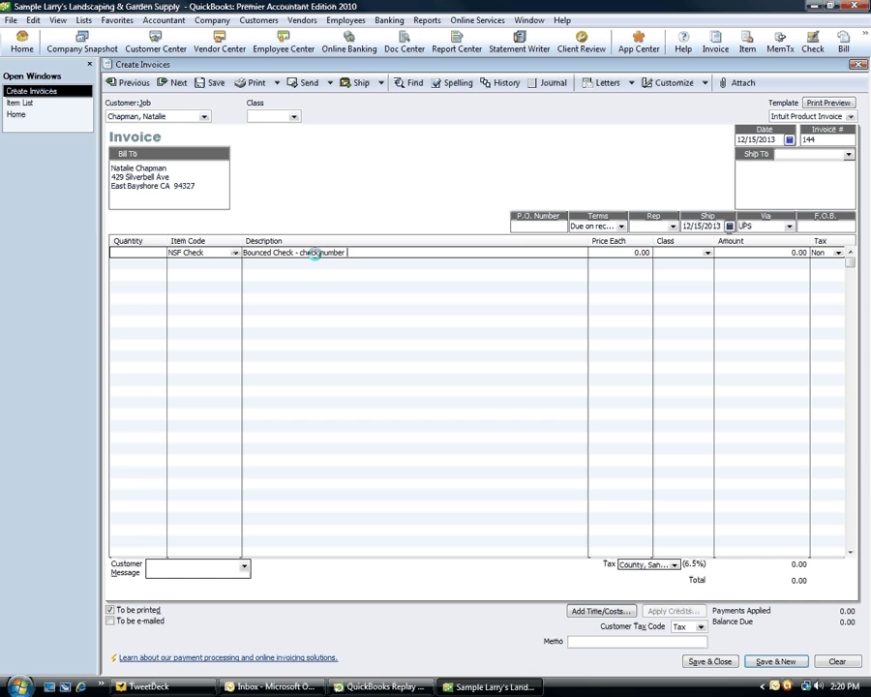
type("2345 - ")
type("p")
type("sed to pay")
type(" in")
type("voice ")
type("1")
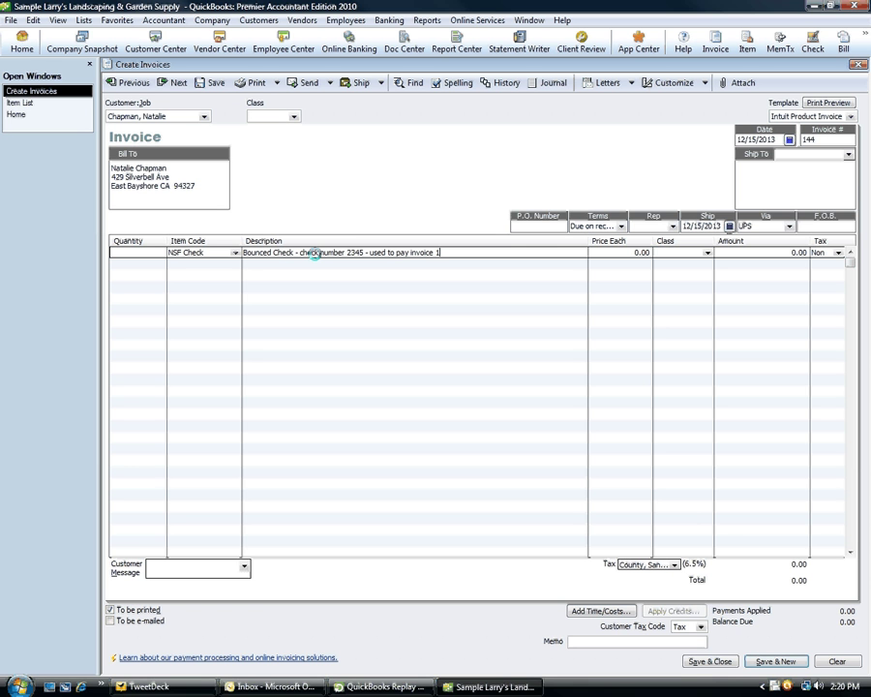
type("00")
key("Tab")
type("1000")
key("Tab")
key("Tab")
key("Tab")
key("Tab")
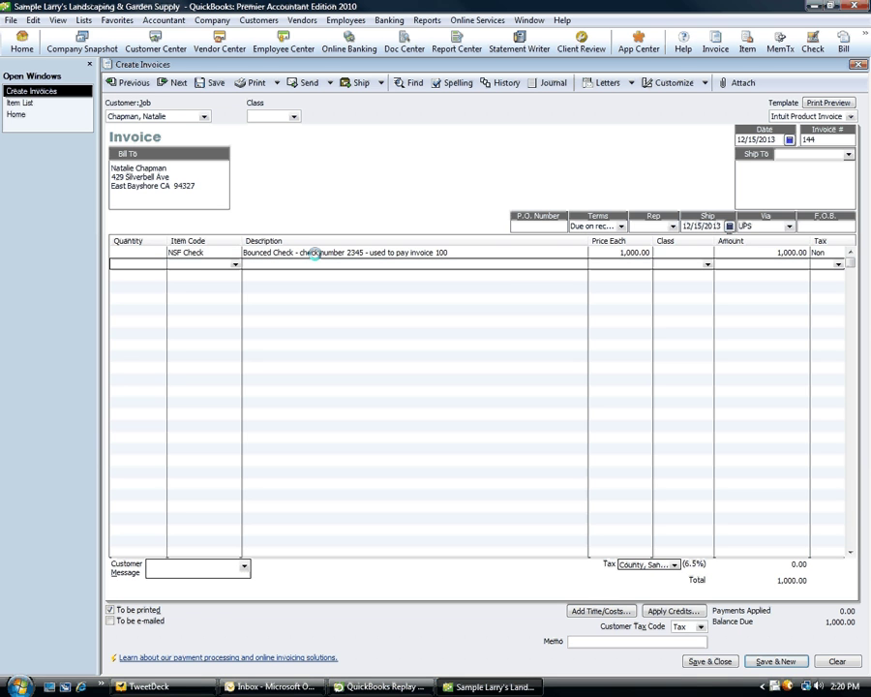
type("NSF Check")
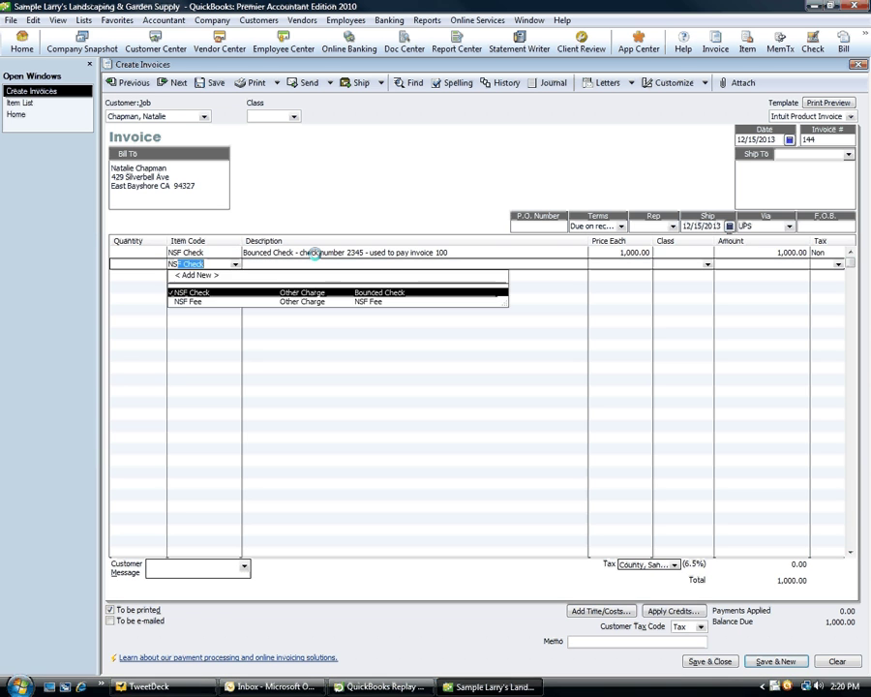
key("Down")
key("Tab")
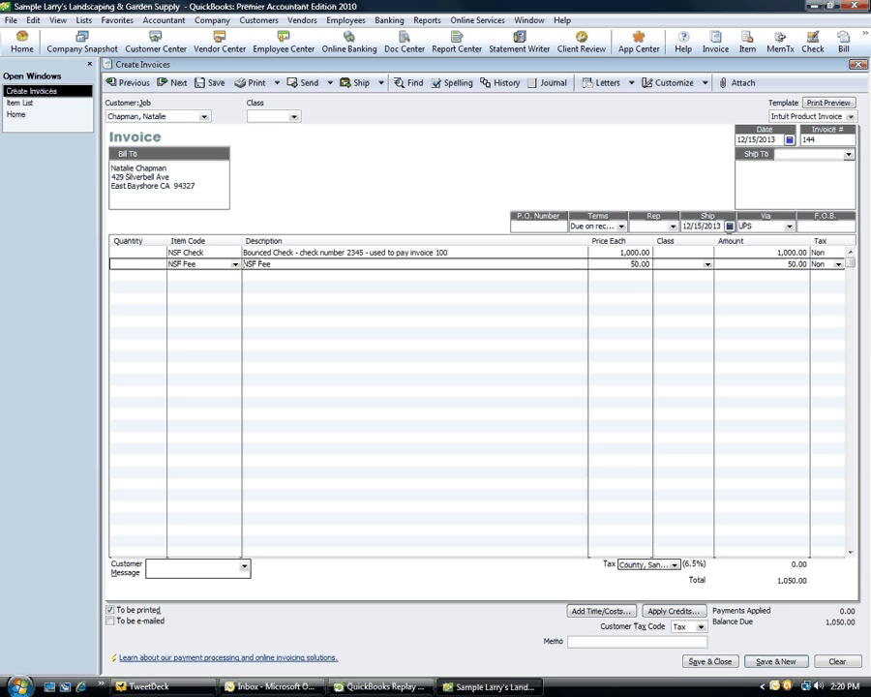
- Save and close the 1,050.00 invoice without updating the customer's terms
left_click(711, 662)
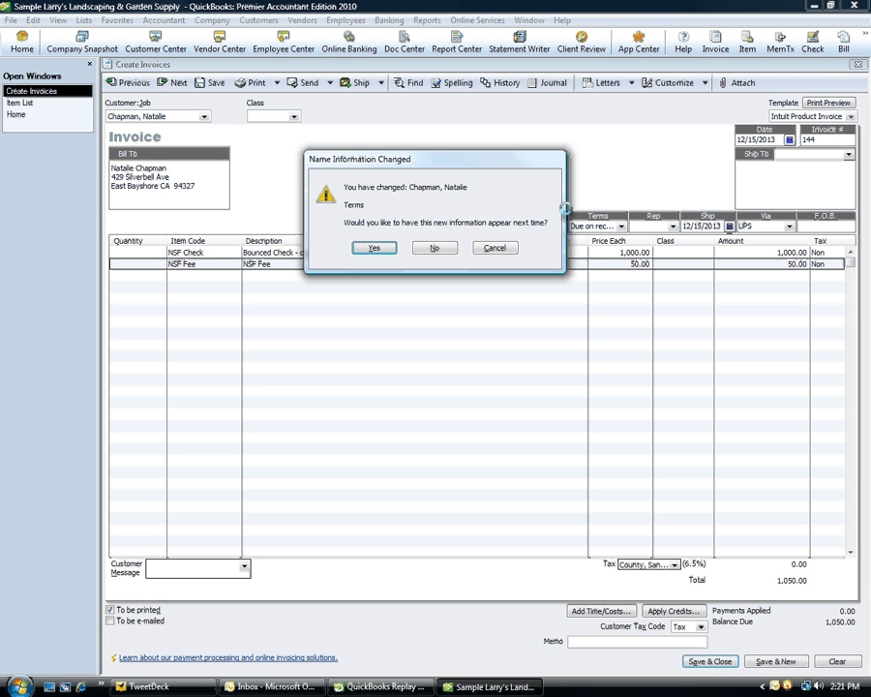
left_click(434, 248)
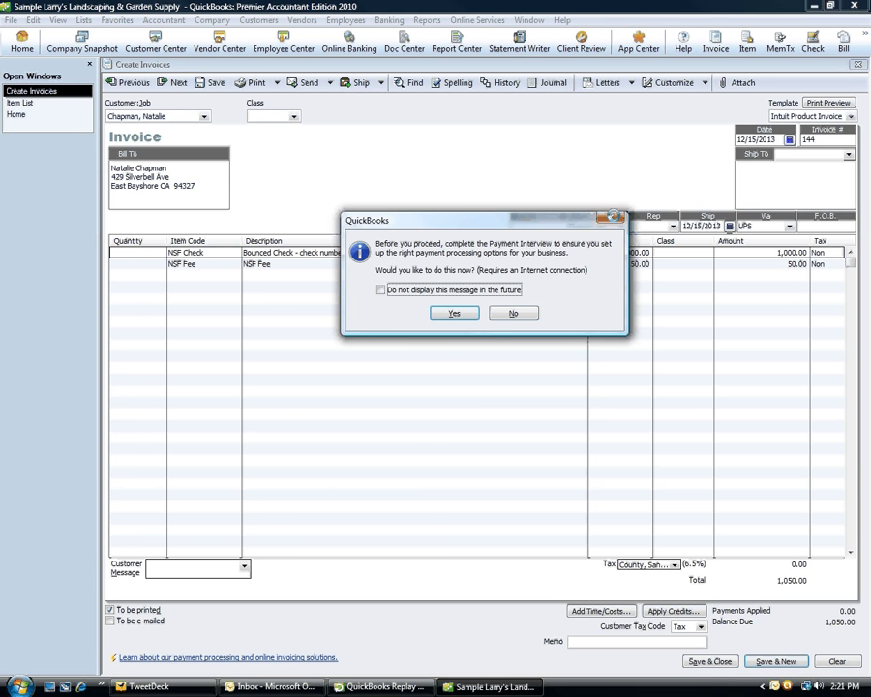
left_click(614, 217)
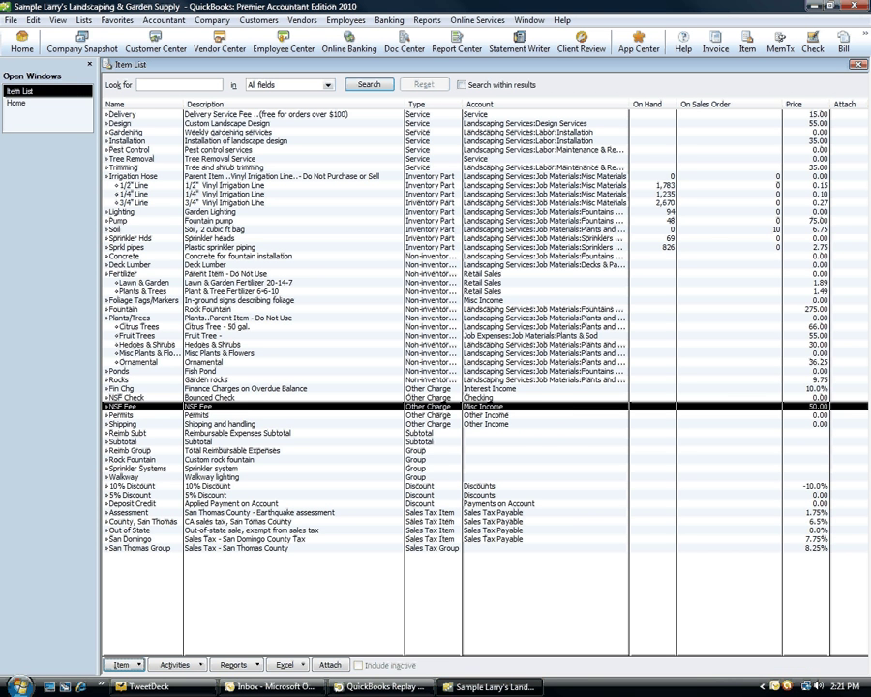
- Close the Item List and open the Checking account register
key("Escape")
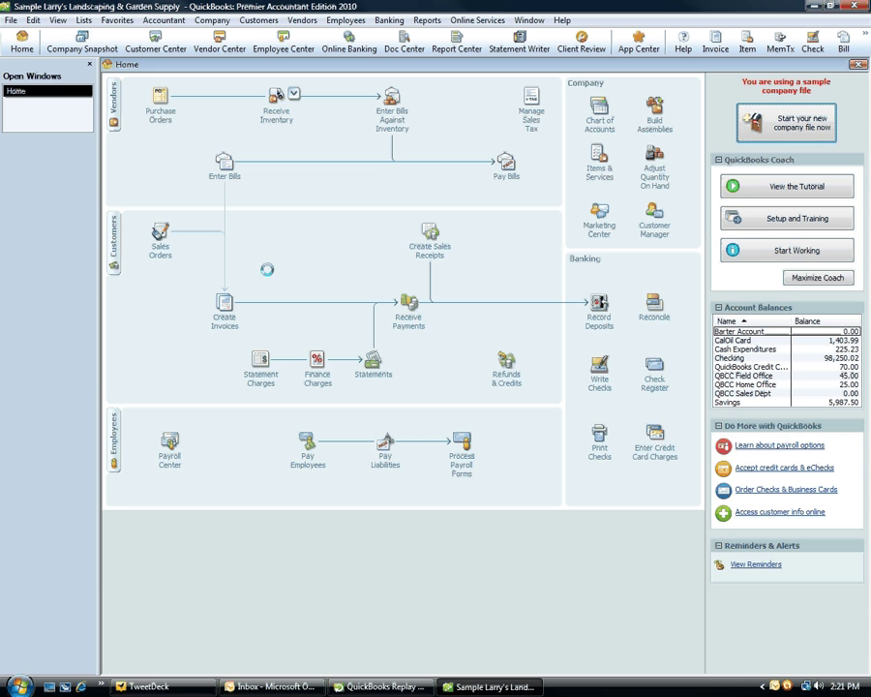
left_click(666, 382)
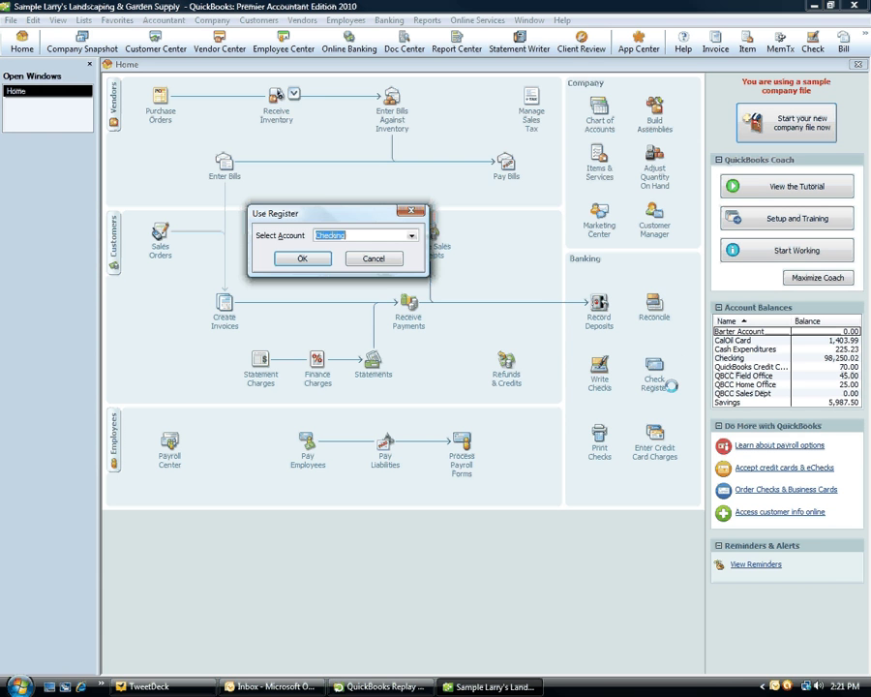
left_click(301, 259)
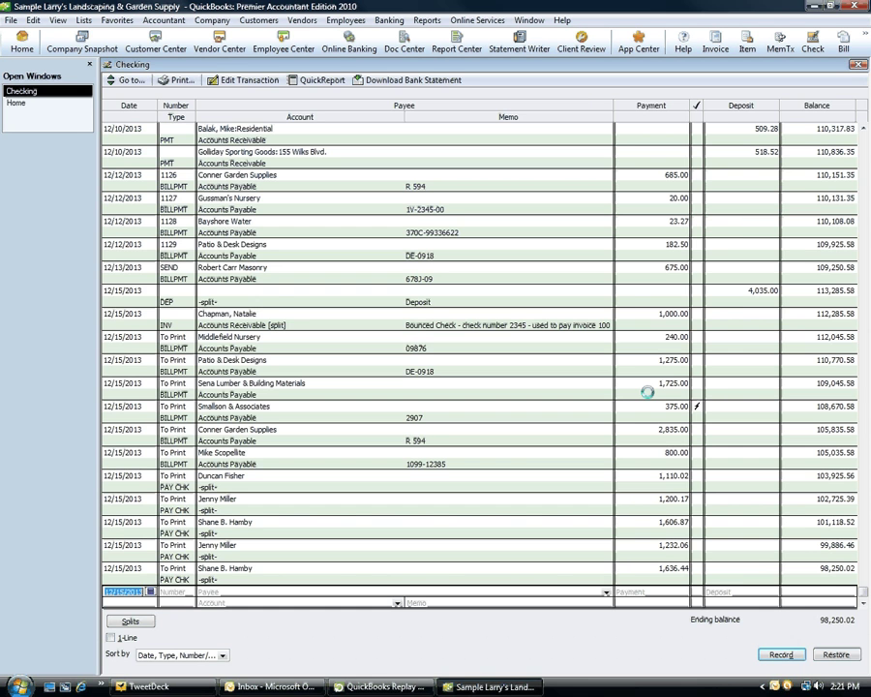
- Record a 25.00 eft payment to Bank Service Charges, memo noting the NSF fee for the customer's bounced check
left_click(129, 326)
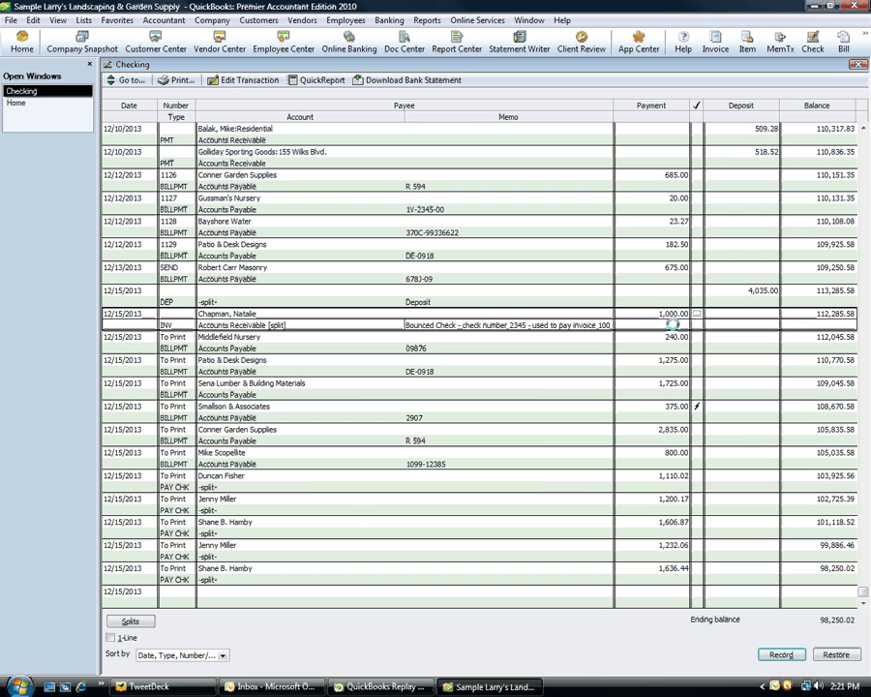
left_click(145, 591)
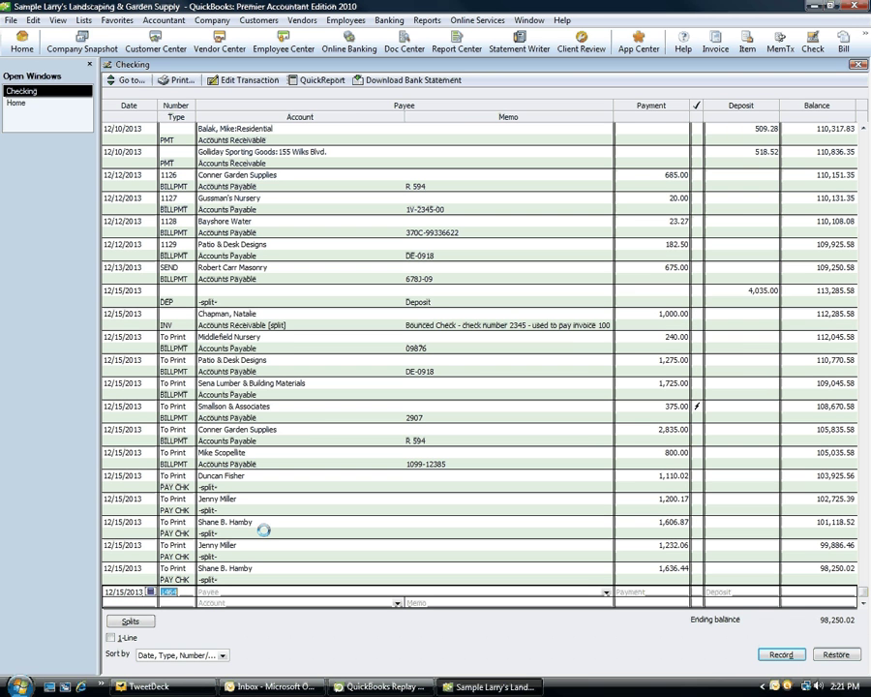
type("eft")
key("Tab")
key("Tab")
type("25")
key("Tab")
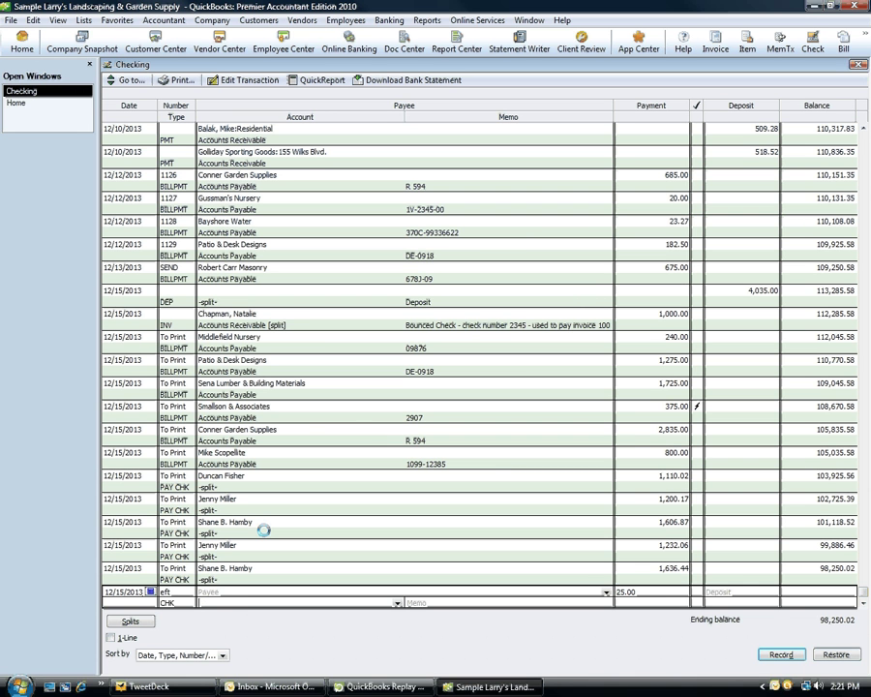
type("Bank Loan")
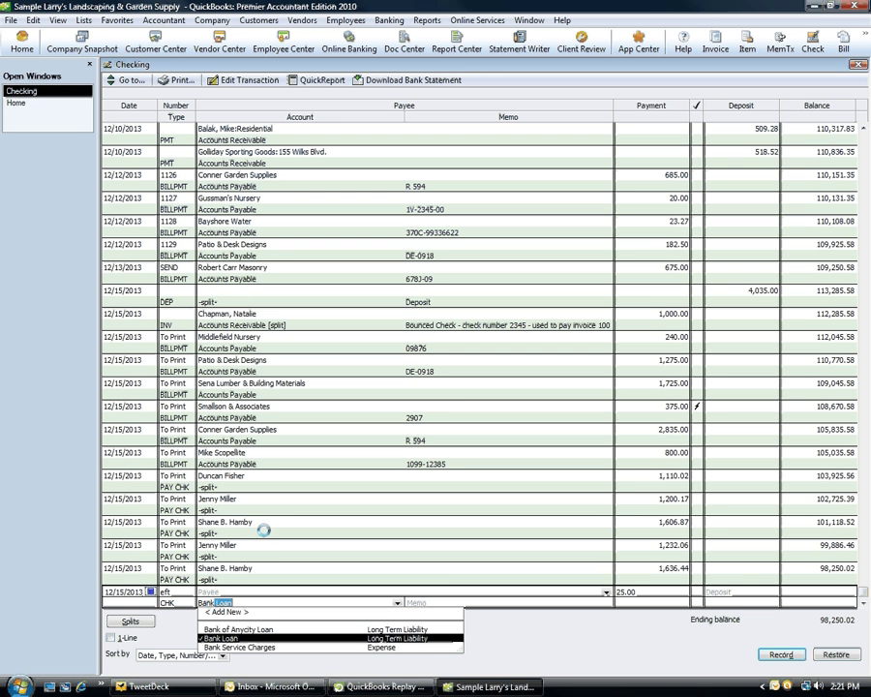
key("Down")
key("Tab")
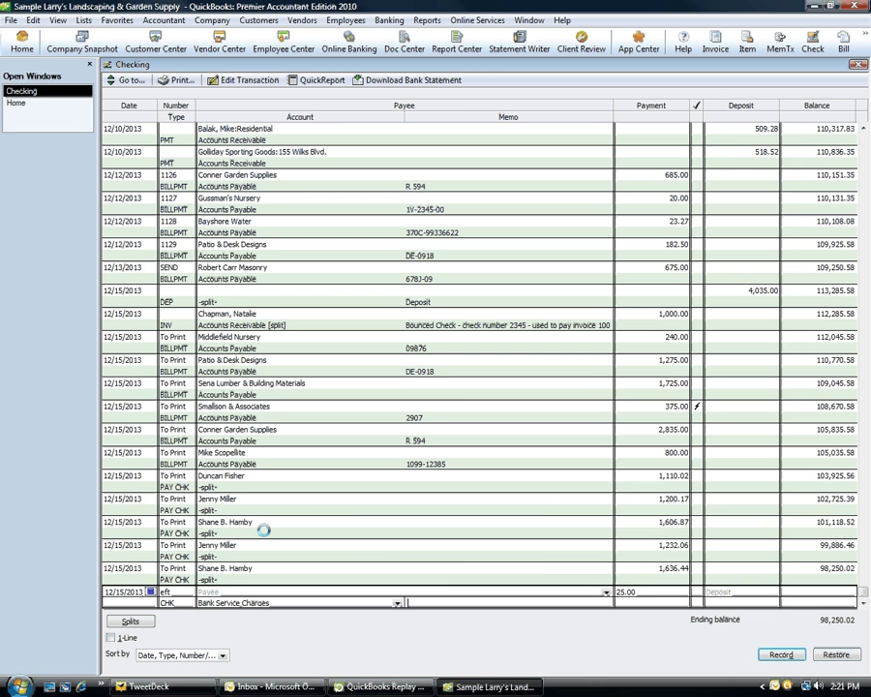
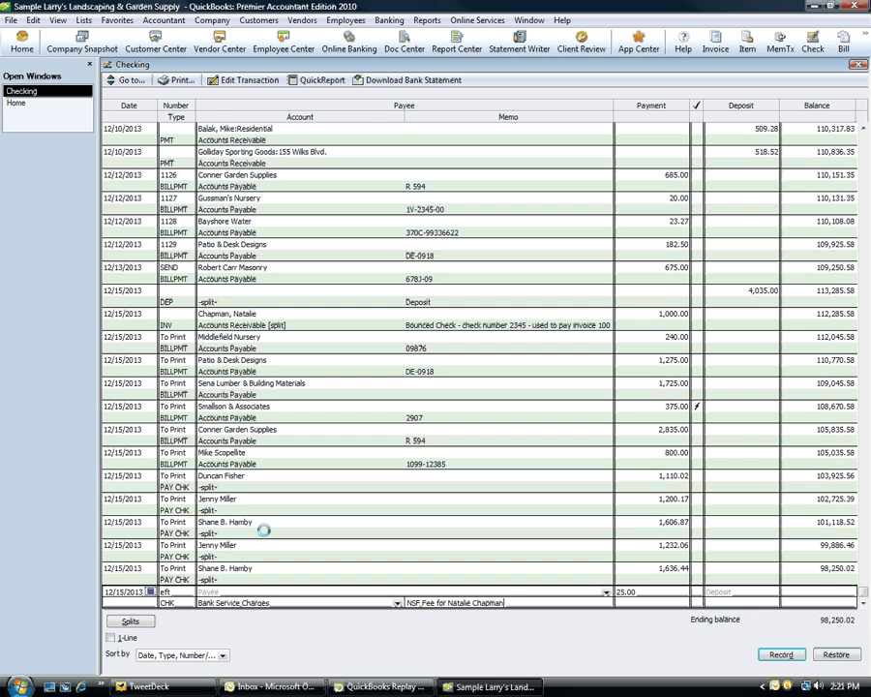
type("'s bounced check")
key("Return")
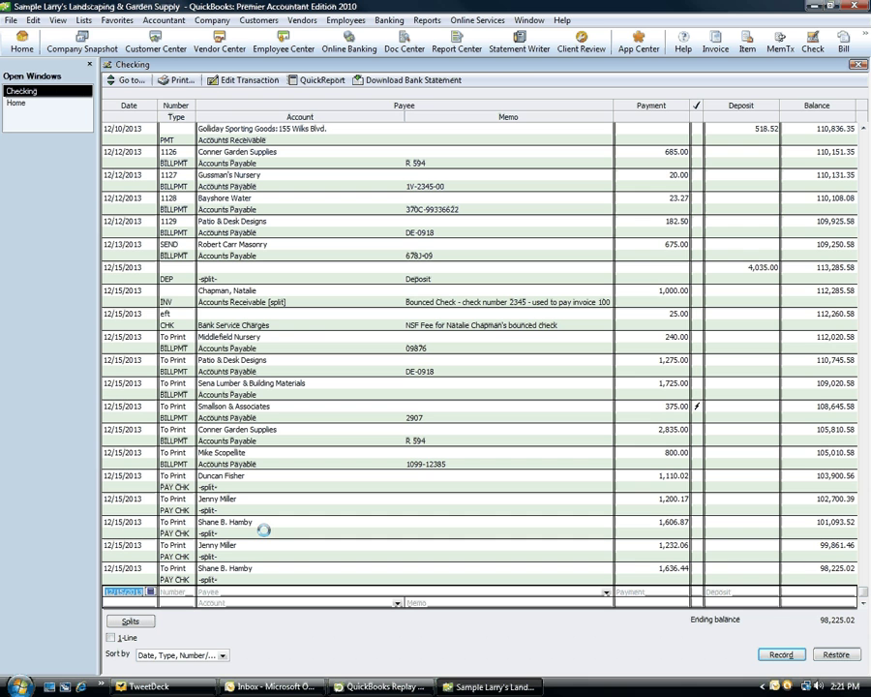
- Select the new eft entry and open the Company Snapshot
left_click(316, 324)
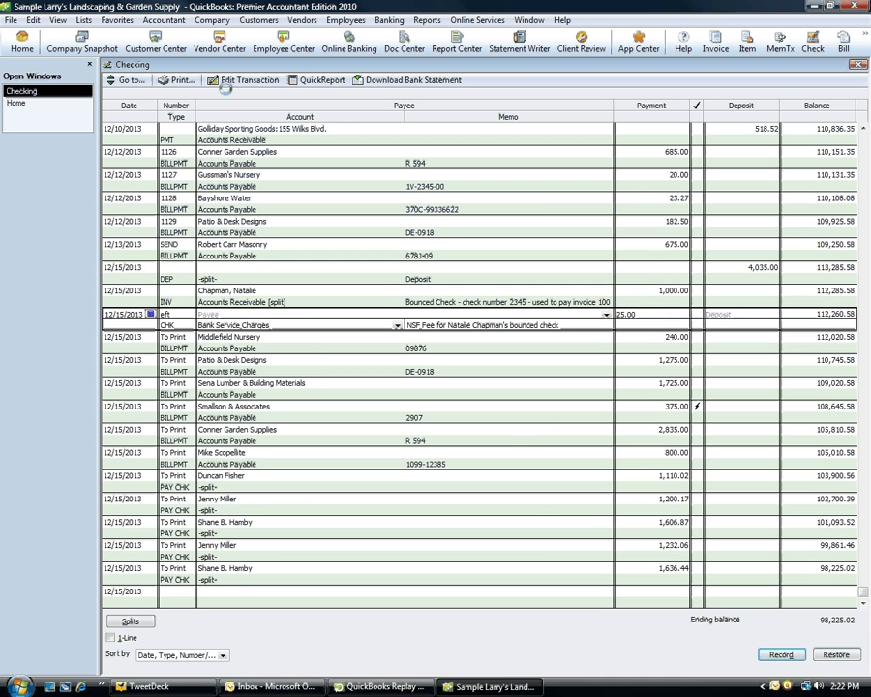
left_click(85, 44)
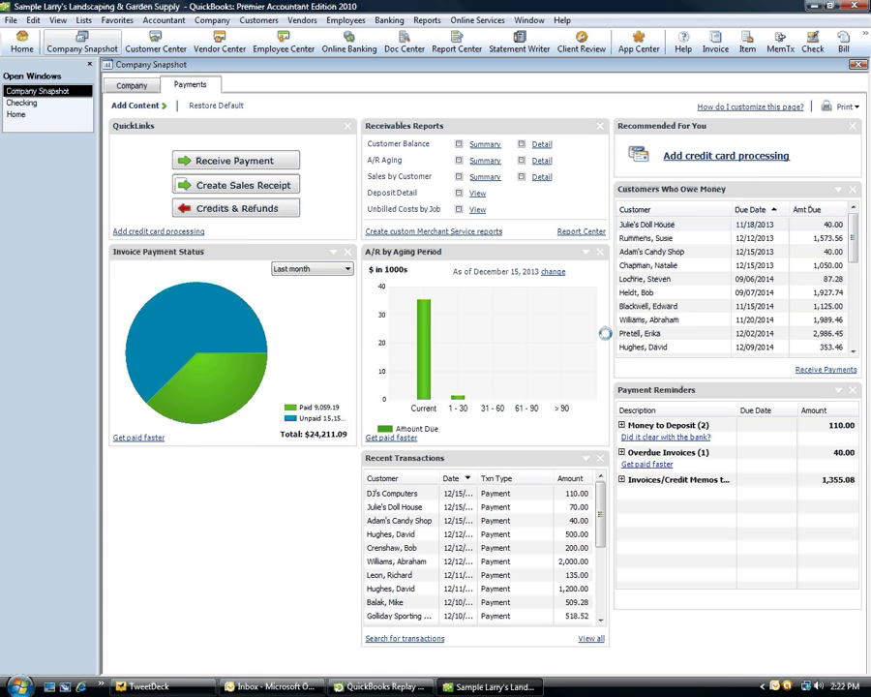
- Switch the Company Snapshot to the Company view showing Checking at 98,225.02
left_click(661, 264)
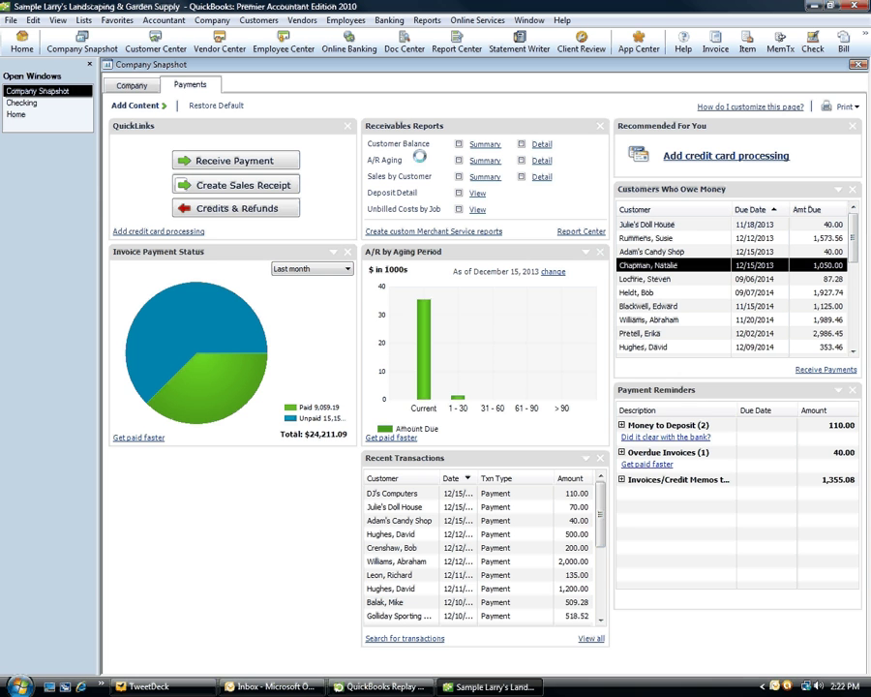
left_click(133, 85)
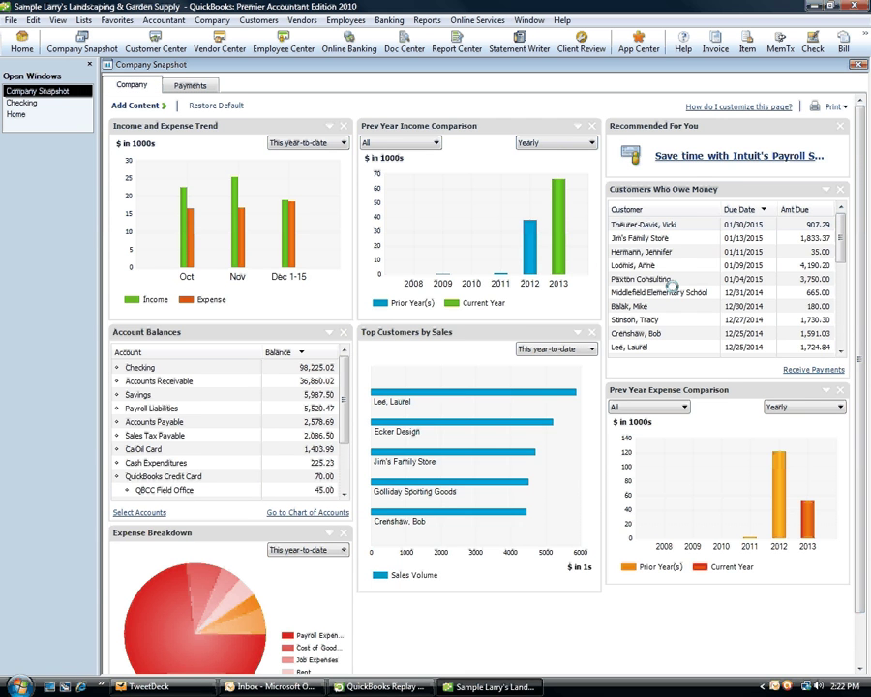
left_click(838, 308)
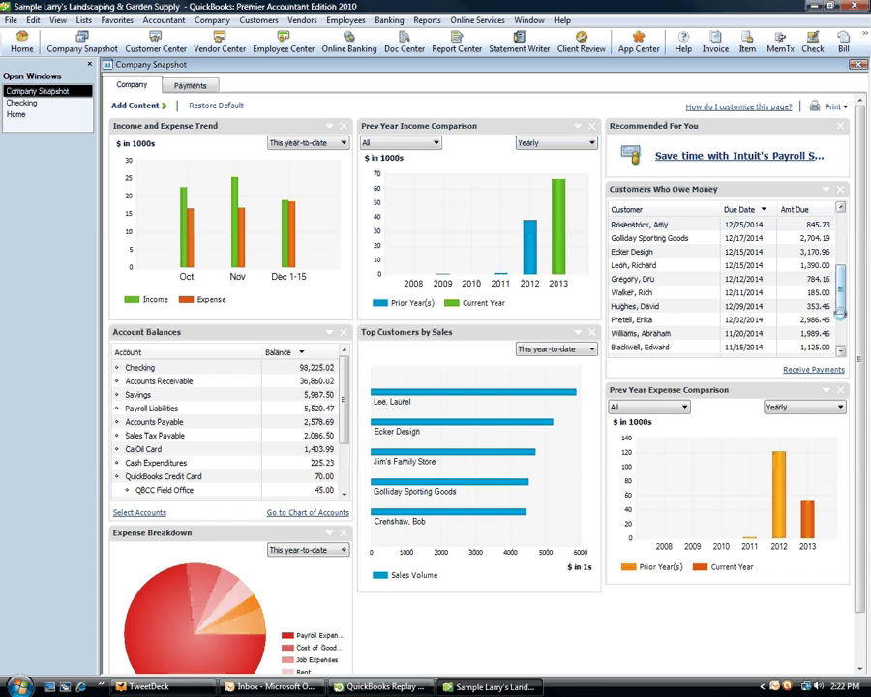
left_click(839, 312)
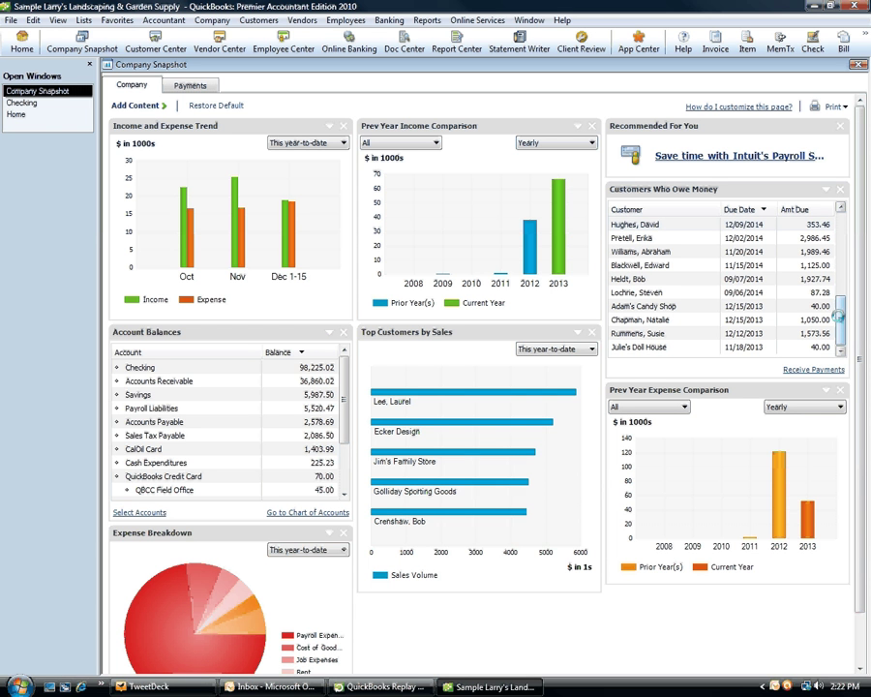
mouse_move(838, 316)
left_mouse_down()
mouse_move(843, 223)
mouse_move(848, 325)
left_mouse_up()
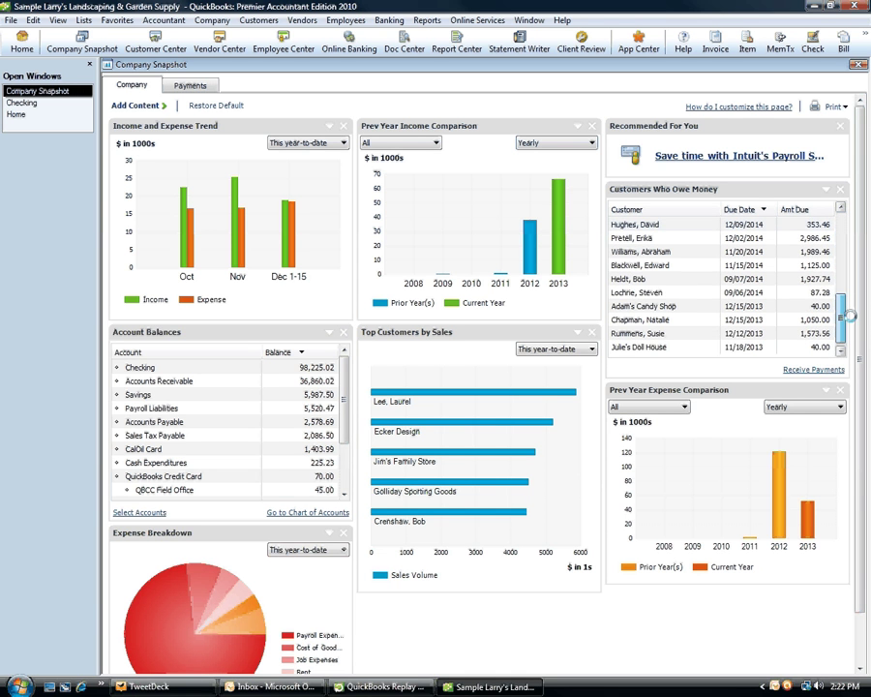
double_click(702, 320)
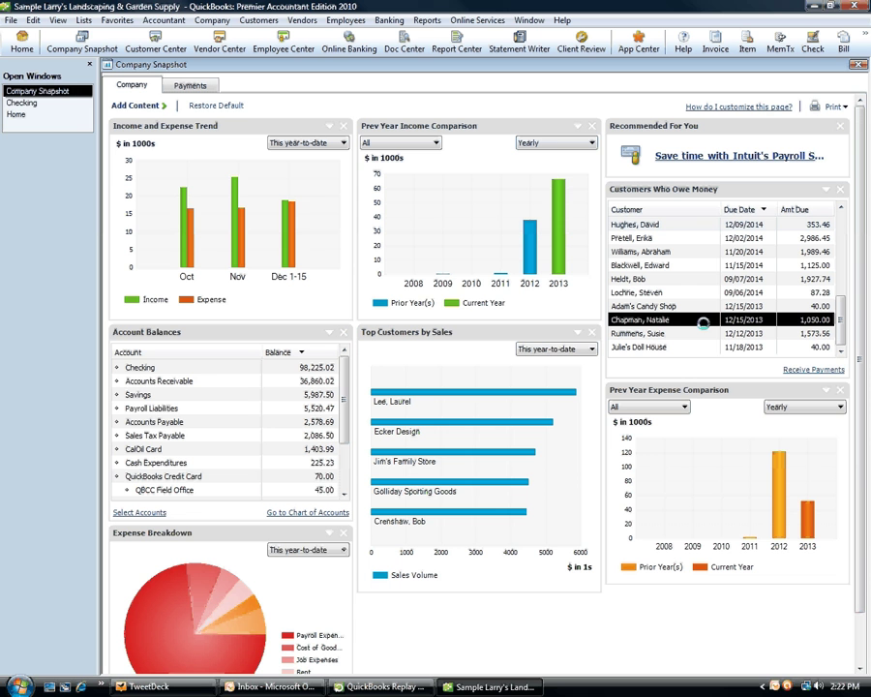